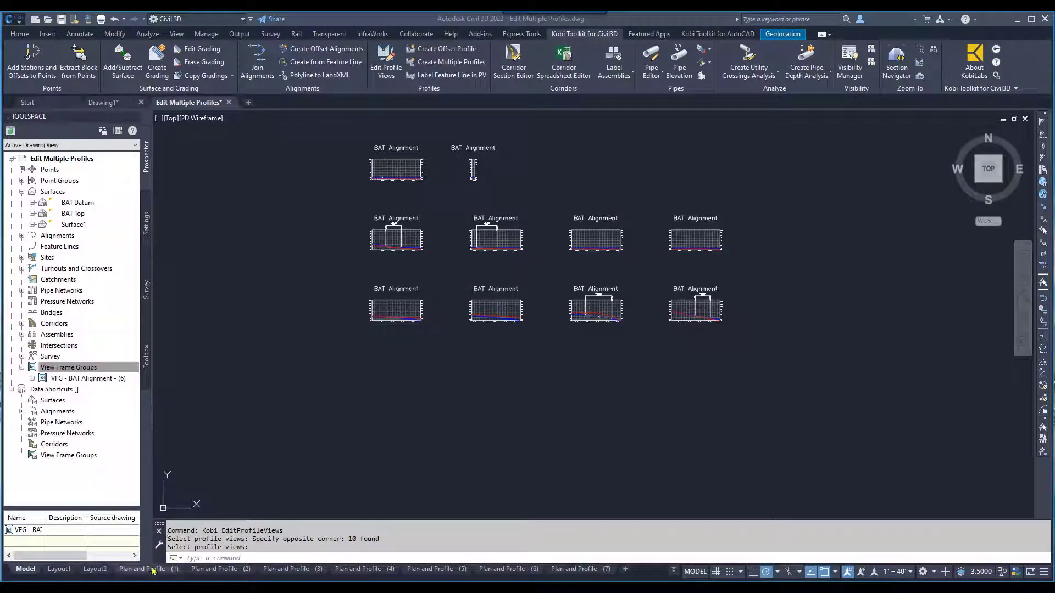
Step: Inspect how the profile view fits the Plan and Profile - (1) layout, and return to model space
{"action": "mouse_move", "coordinate": [148, 569]}
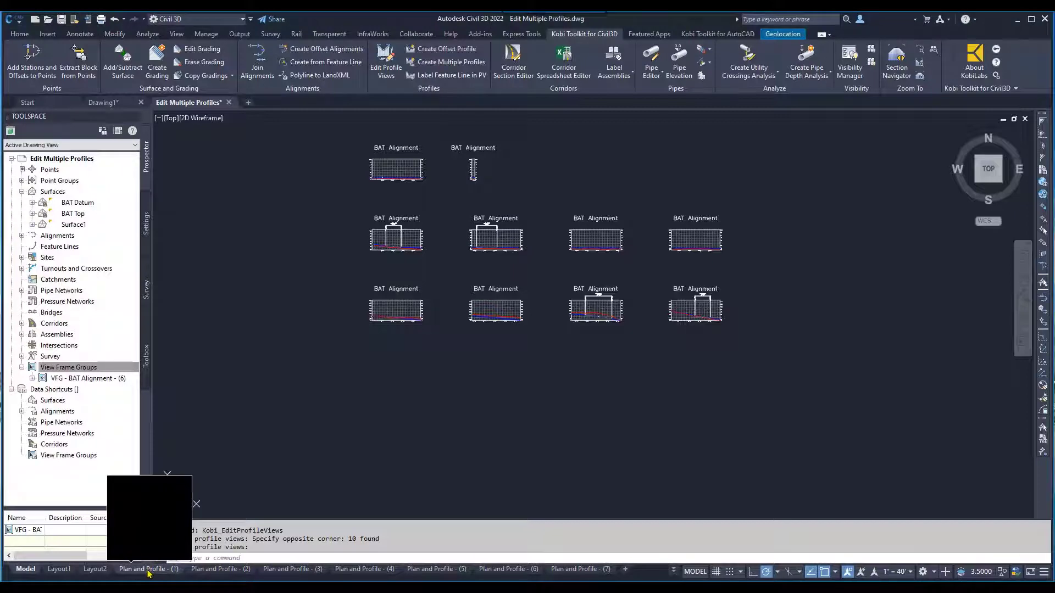
{"action": "left_click", "coordinate": [149, 570]}
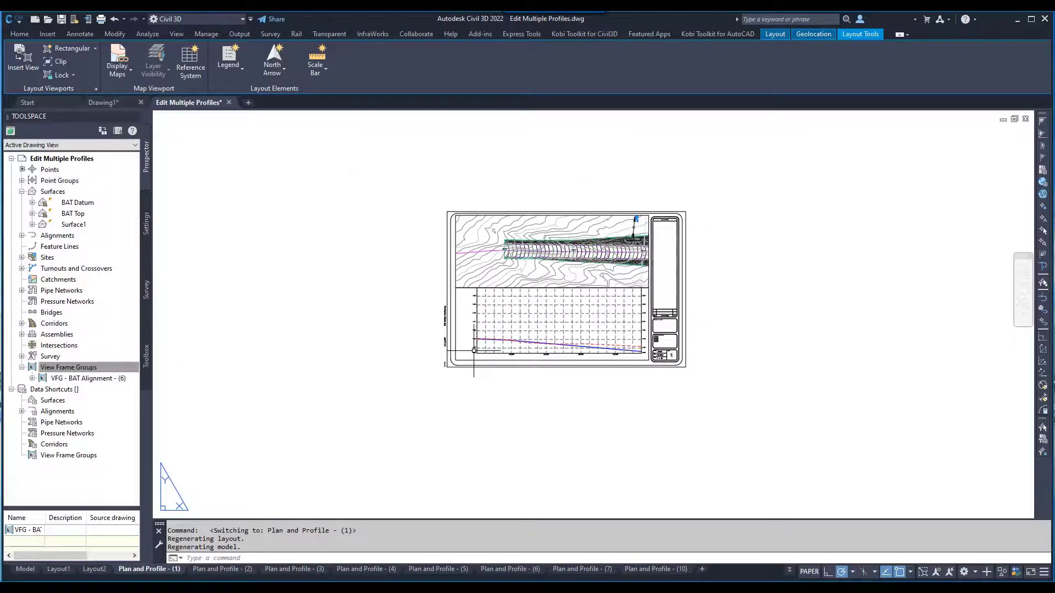
{"action": "scroll", "coordinate": [311, 469], "scroll_direction": "up", "scroll_amount": 5}
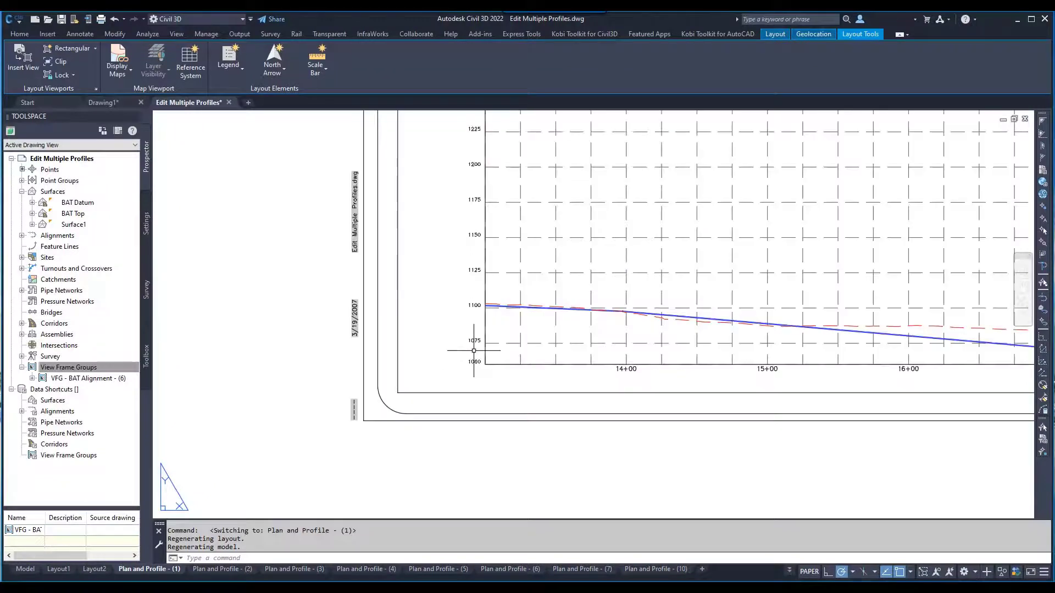
{"action": "scroll", "coordinate": [471, 329], "scroll_direction": "down", "scroll_amount": 2}
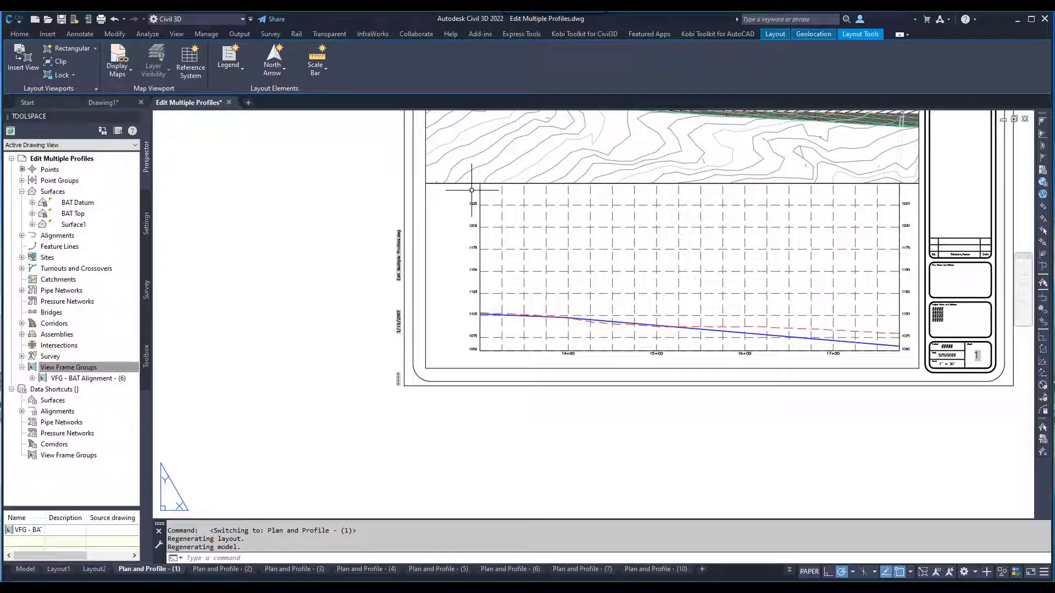
{"action": "left_click", "coordinate": [25, 568]}
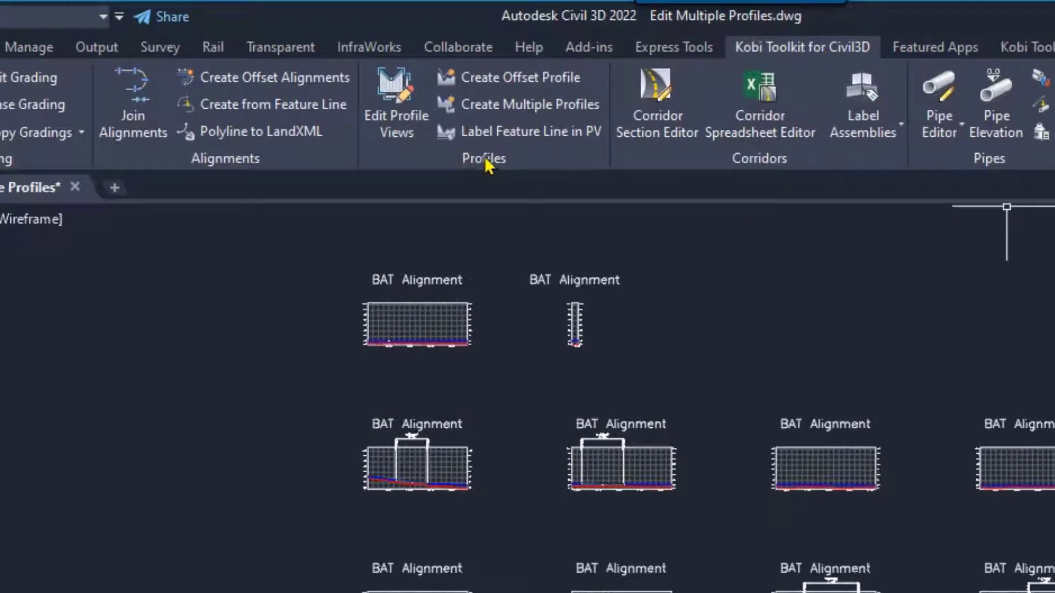
Step: Open Edit Profile Views for all ten BAT Alignment profile views
{"action": "left_click", "coordinate": [403, 104]}
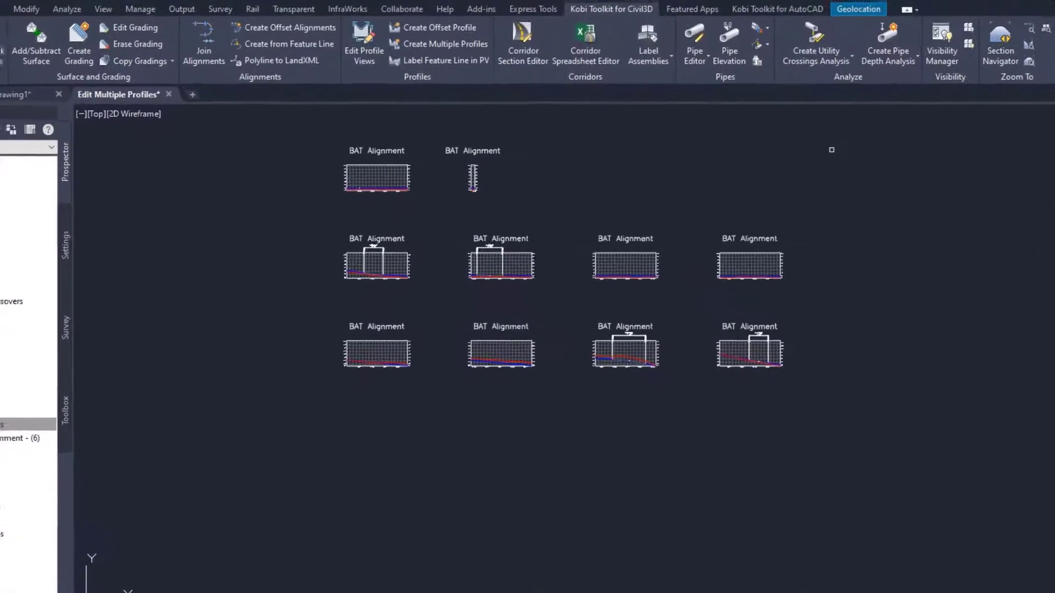
{"action": "left_click", "coordinate": [790, 129]}
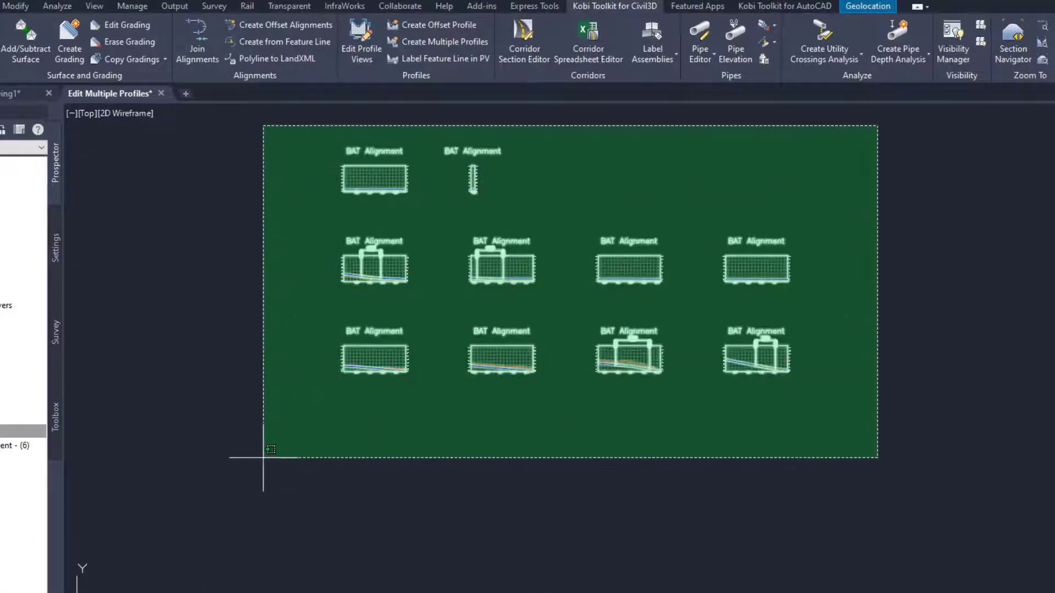
{"action": "left_click", "coordinate": [261, 462]}
{"action": "key", "text": "Return"}
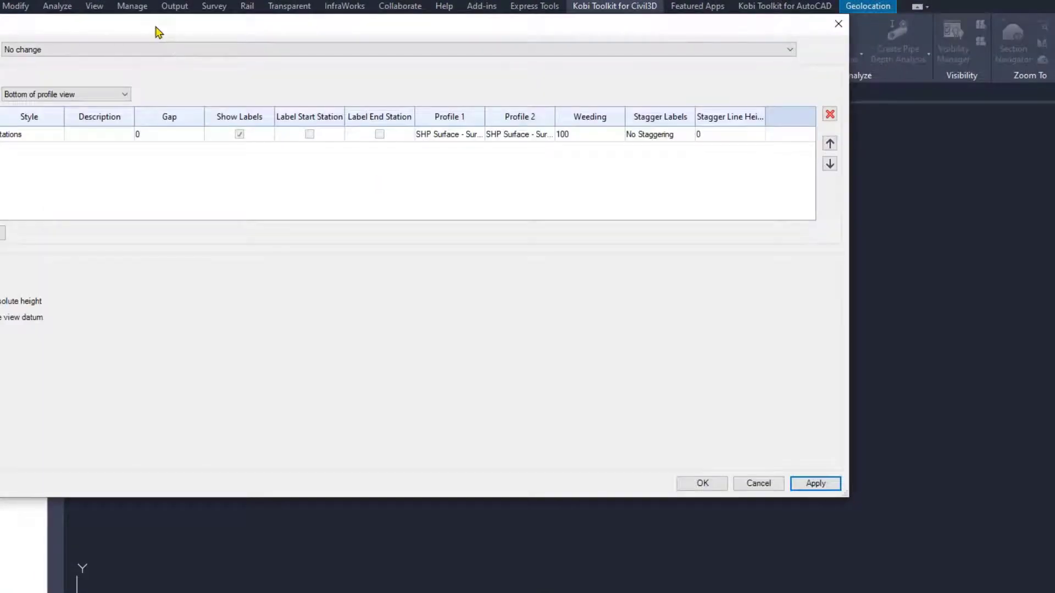
{"action": "left_click_drag", "start_coordinate": [159, 32], "coordinate": [317, 75]}
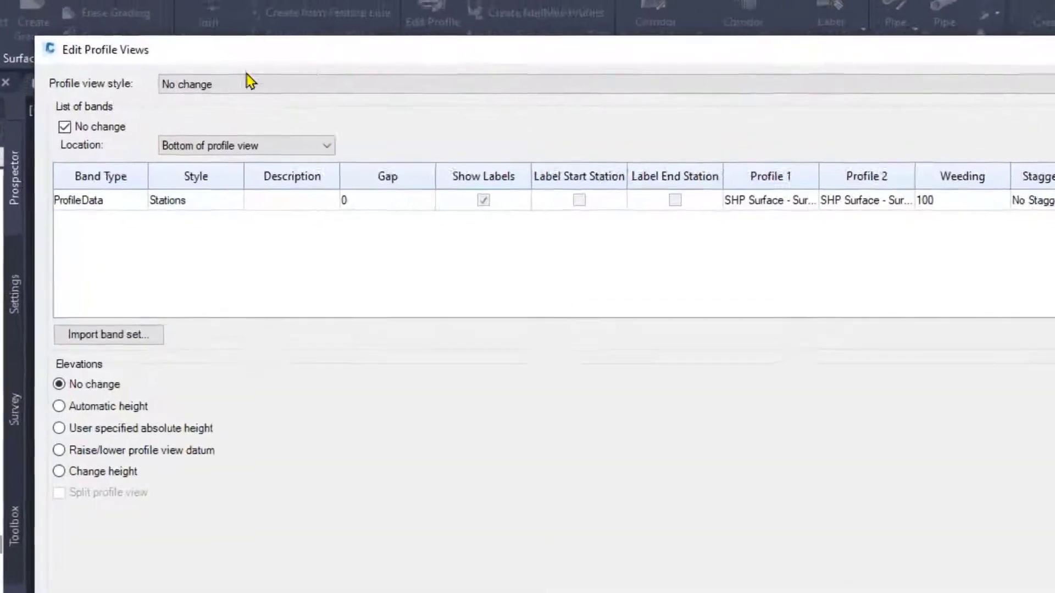
Step: Review the available profile view styles and the automatic, user-specified absolute height and raise/lower datum elevation options
{"action": "left_click", "coordinate": [206, 80]}
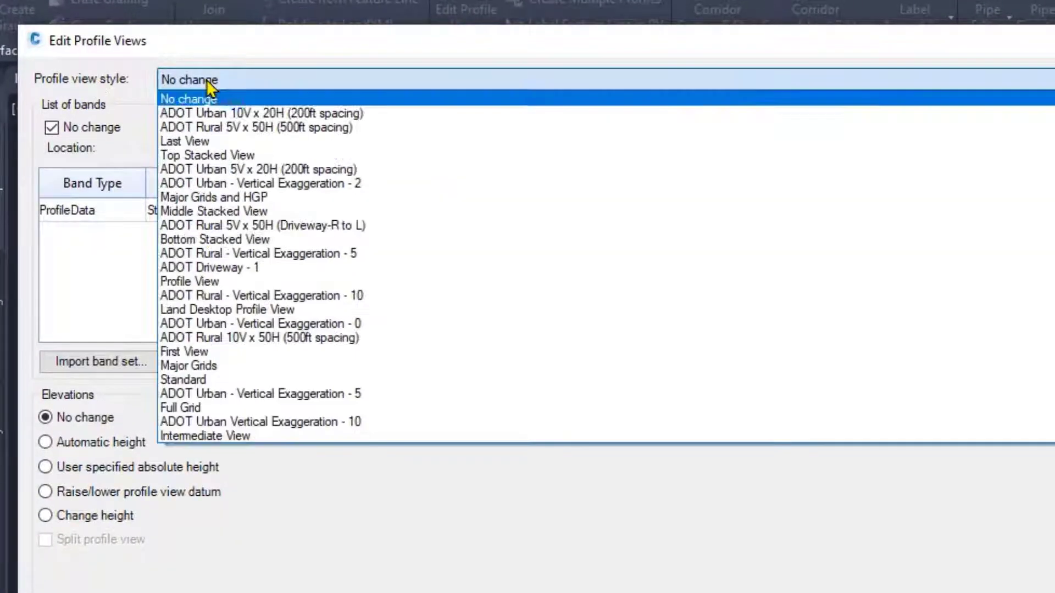
{"action": "left_click", "coordinate": [207, 80]}
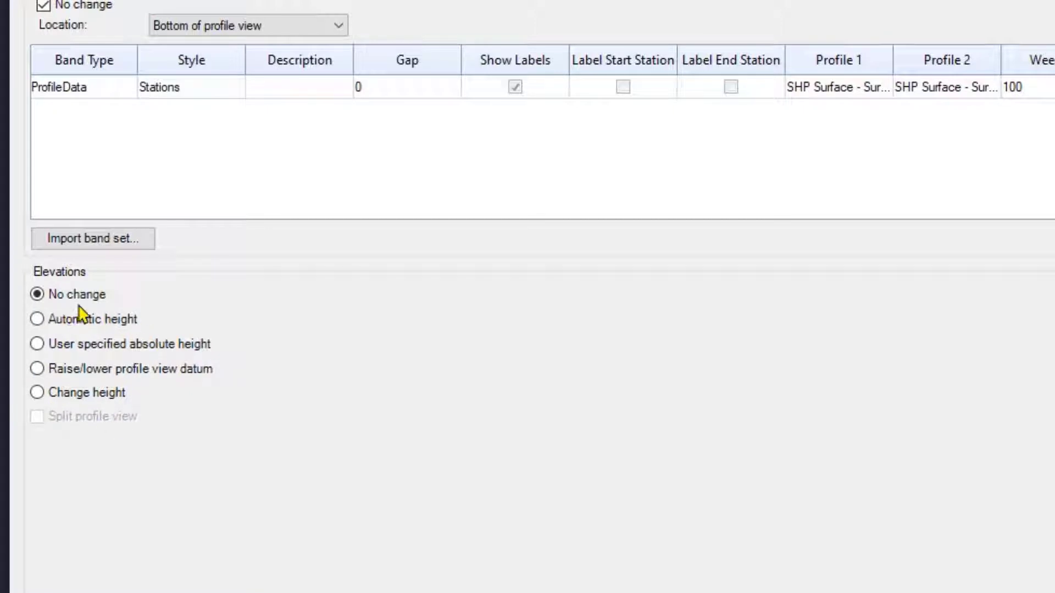
{"action": "left_click", "coordinate": [40, 321]}
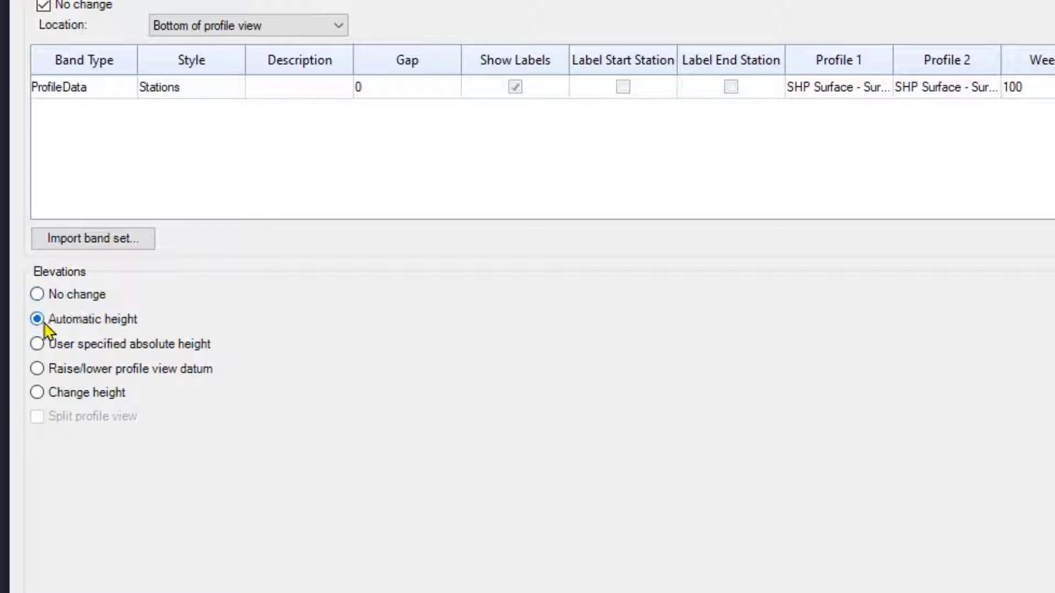
{"action": "left_click", "coordinate": [37, 345]}
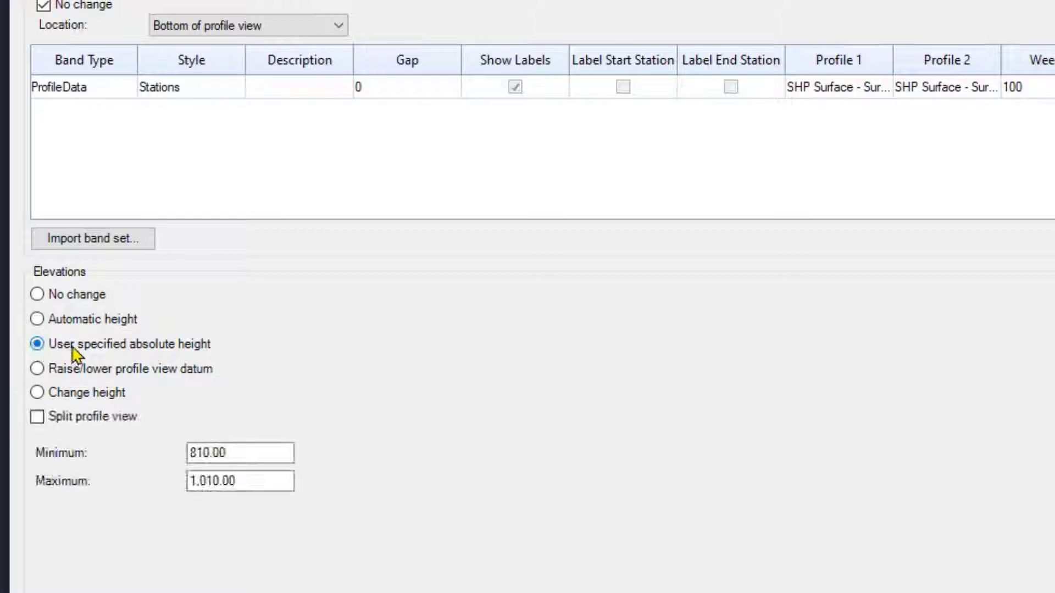
{"action": "left_click", "coordinate": [244, 450]}
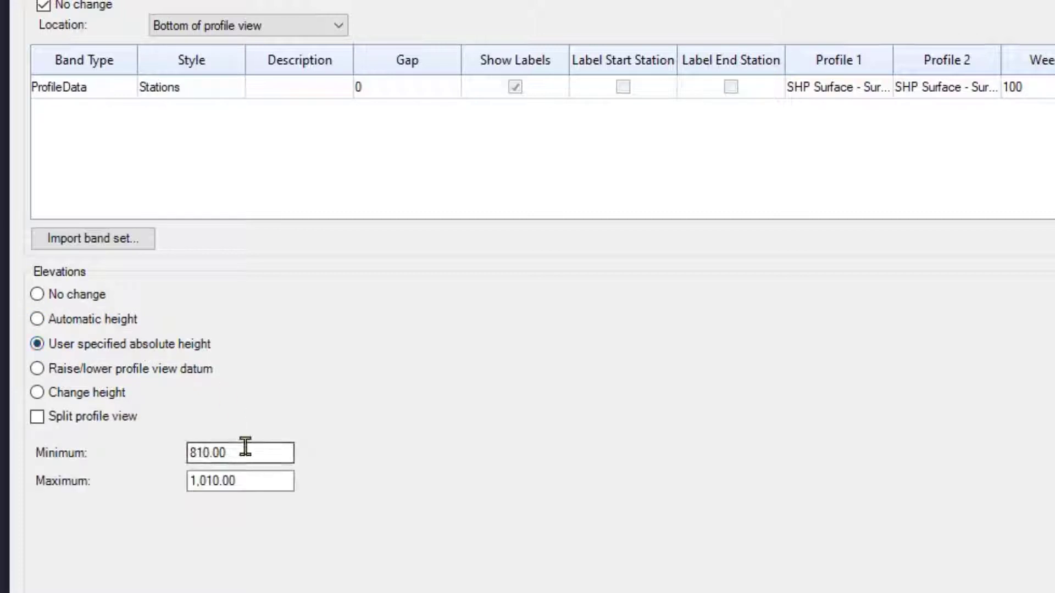
{"action": "left_click", "coordinate": [245, 479]}
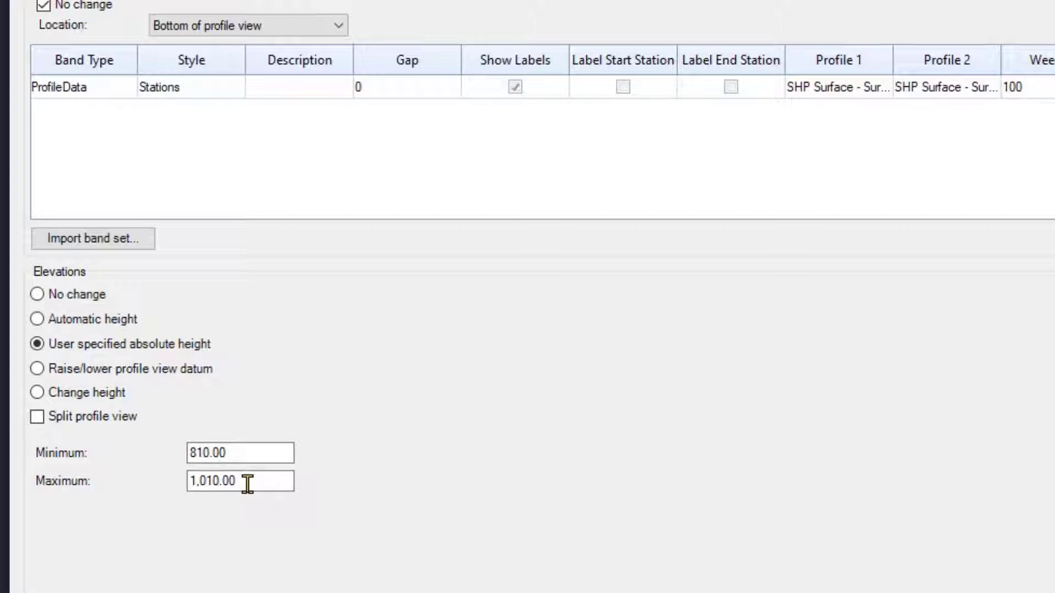
{"action": "left_click", "coordinate": [50, 369]}
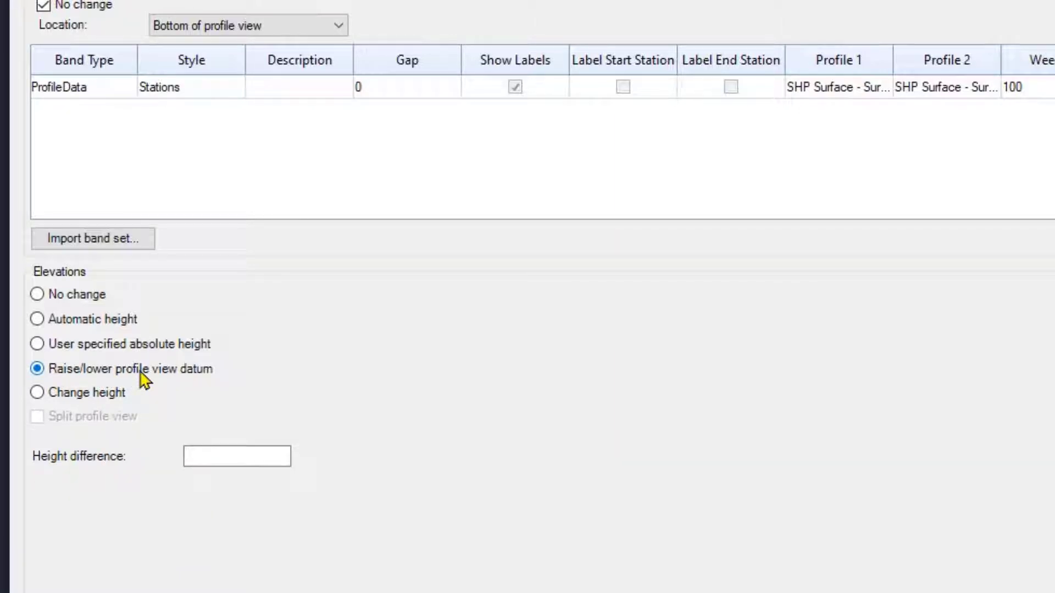
Step: Change the height of all selected profile views to 175 and apply the edit
{"action": "left_click", "coordinate": [39, 394]}
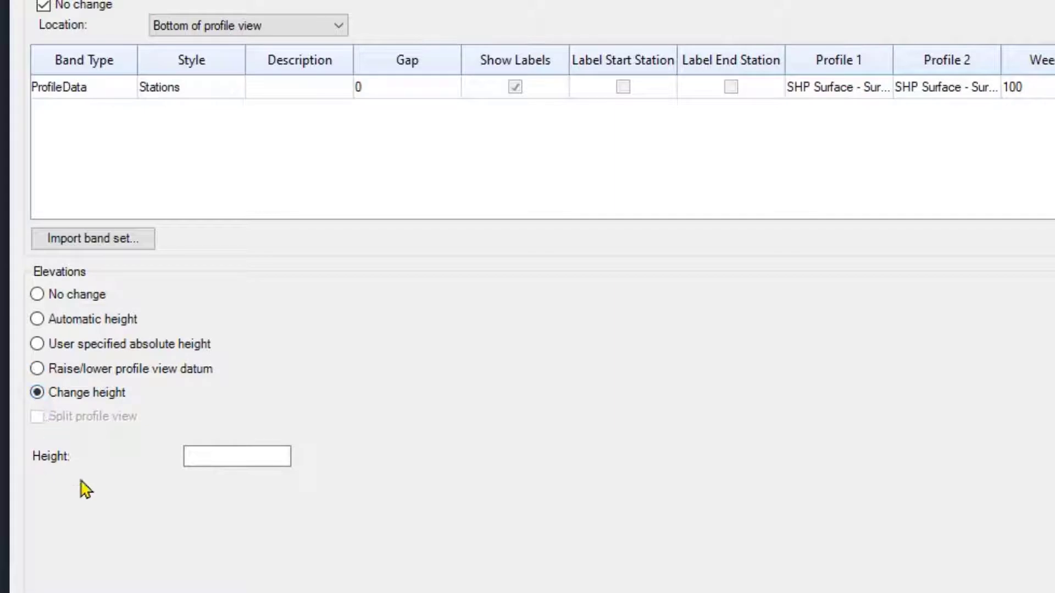
{"action": "left_click", "coordinate": [217, 456]}
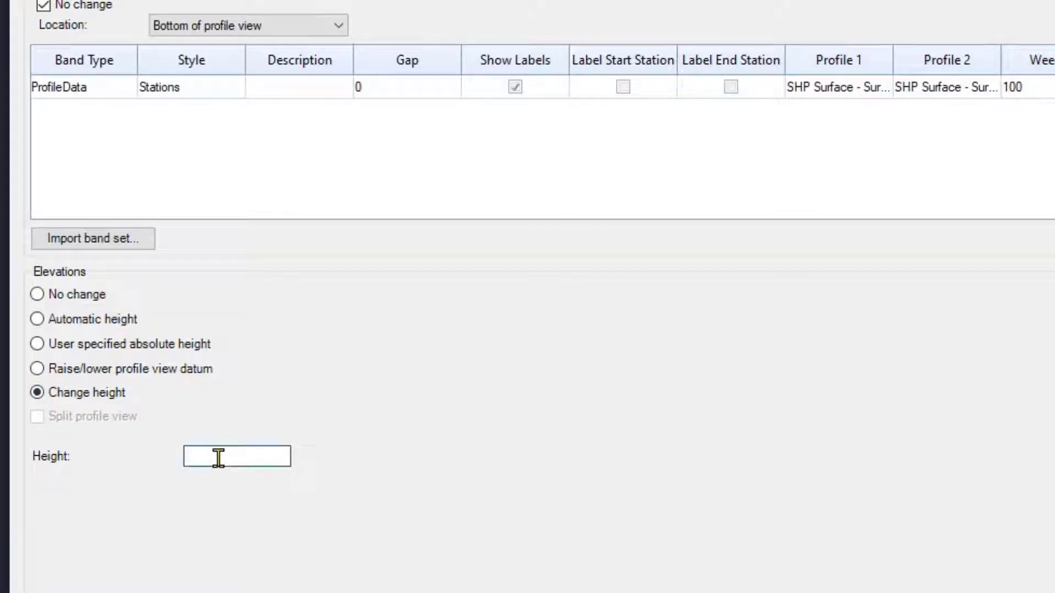
{"action": "type", "text": "175"}
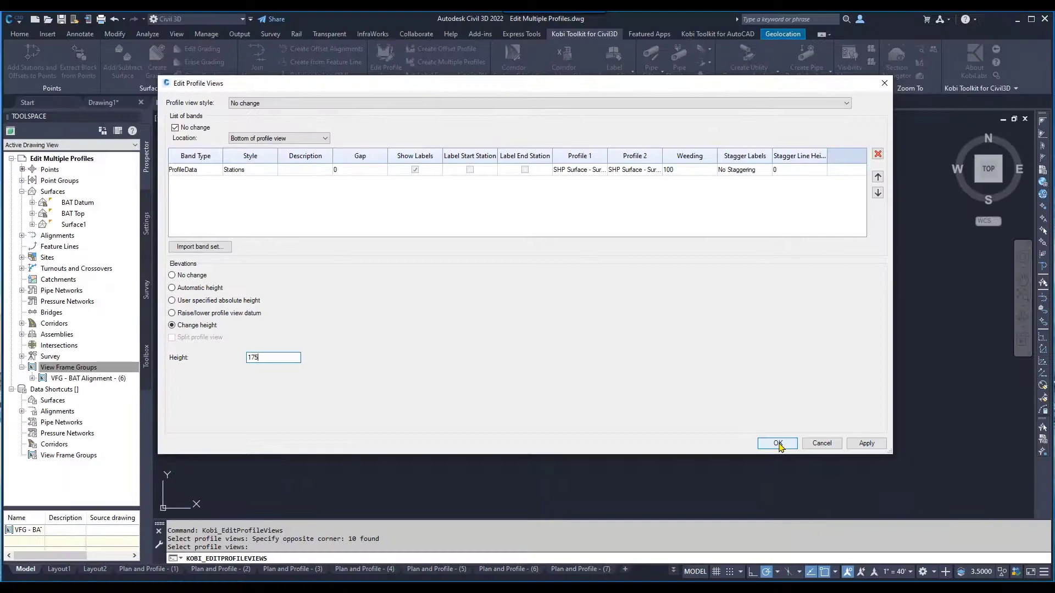
{"action": "left_click", "coordinate": [777, 444]}
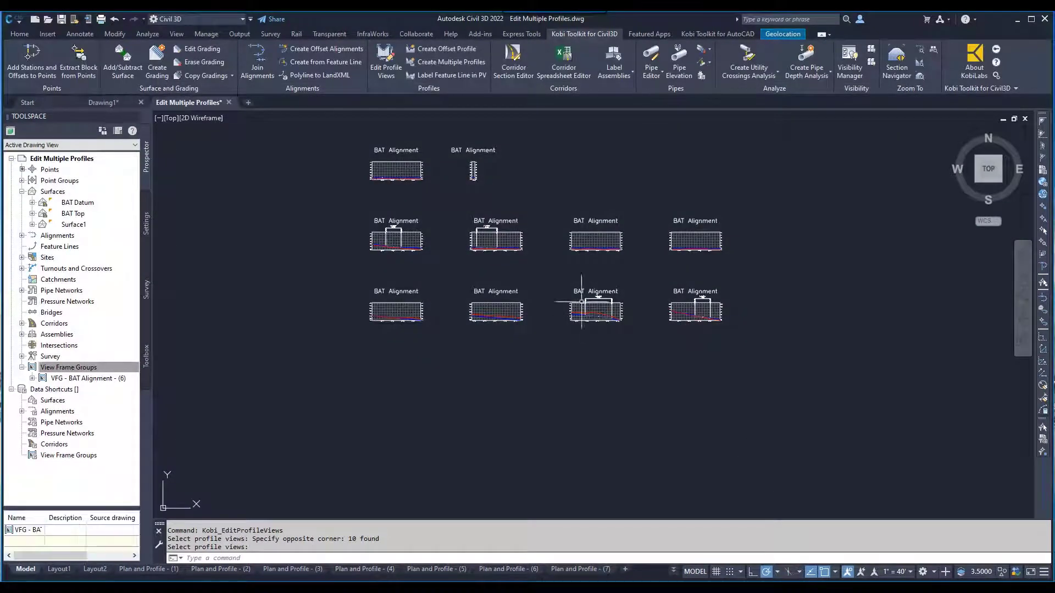
Step: Check the profile views on the Plan and Profile - (1) and (2) layouts, and return to model space
{"action": "left_click", "coordinate": [147, 570]}
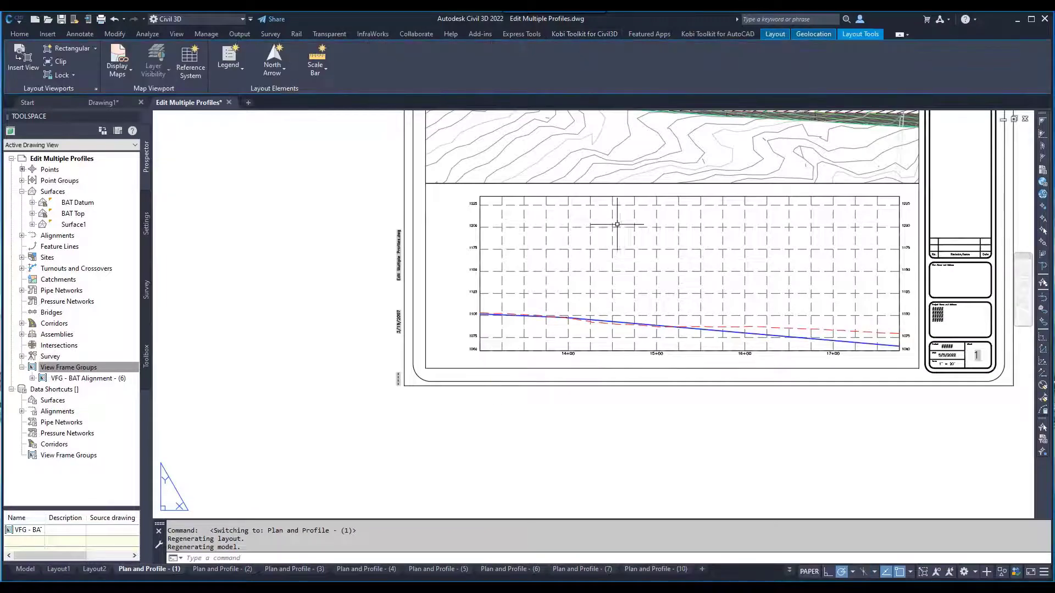
{"action": "left_click", "coordinate": [223, 570]}
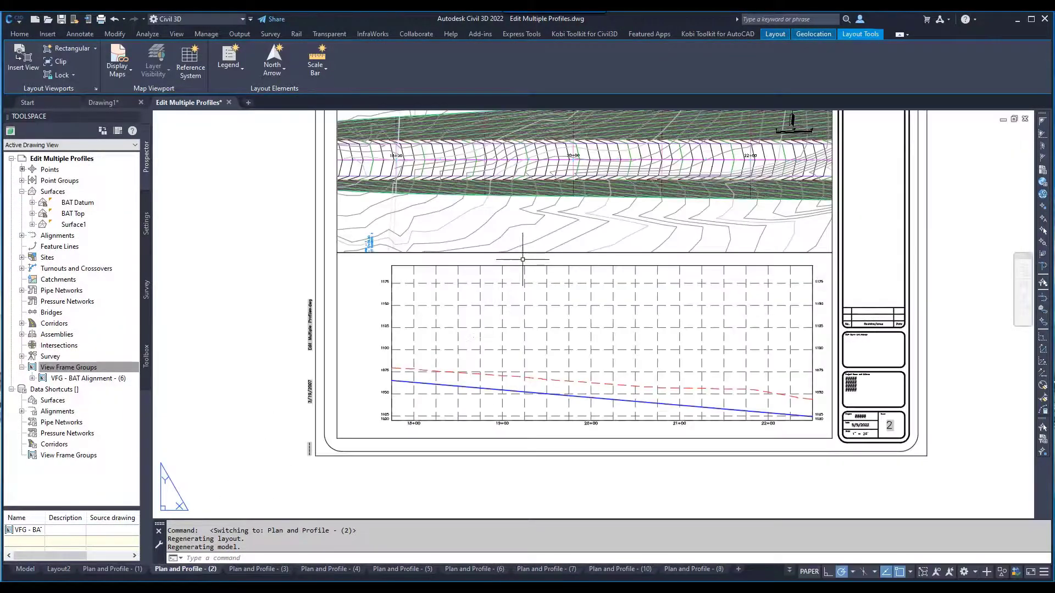
{"action": "left_click", "coordinate": [34, 571]}
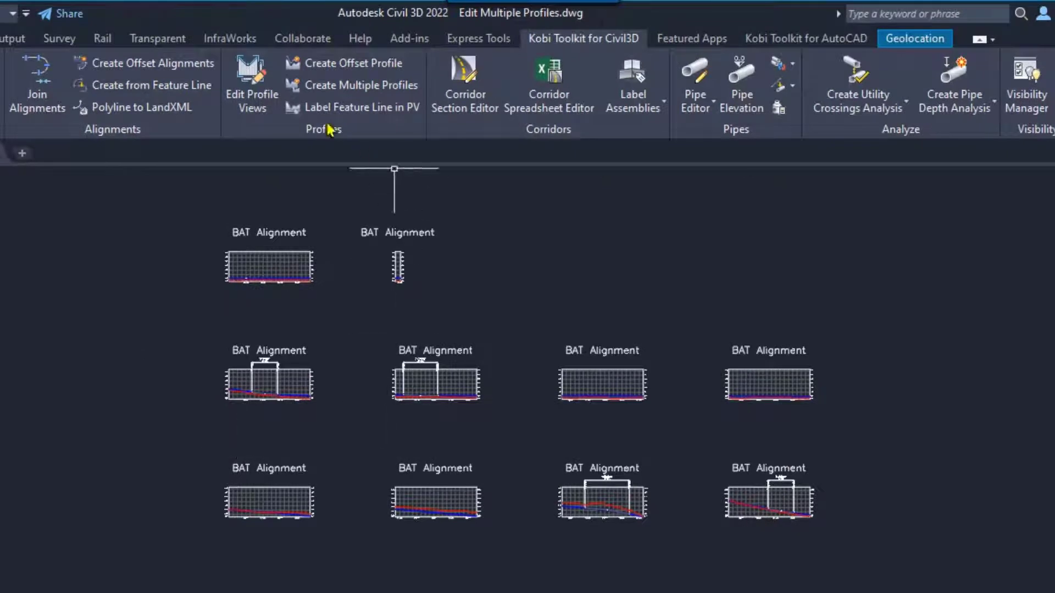
Step: Edit all ten BAT Alignment profile views to raise/lower their datum with a height difference of 50
{"action": "left_click", "coordinate": [254, 80]}
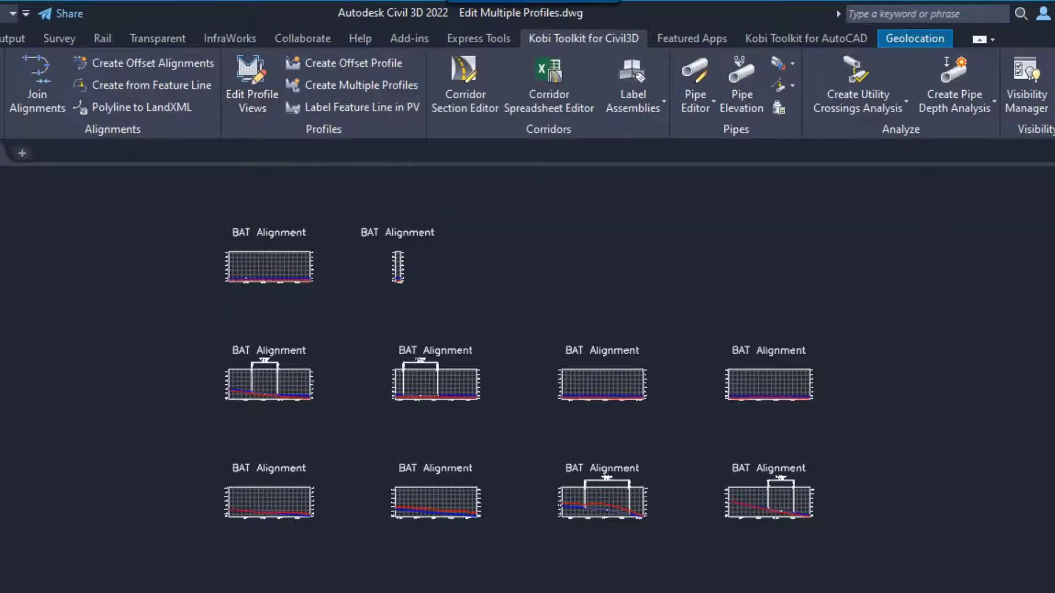
{"action": "left_click", "coordinate": [930, 199]}
{"action": "left_click", "coordinate": [147, 591]}
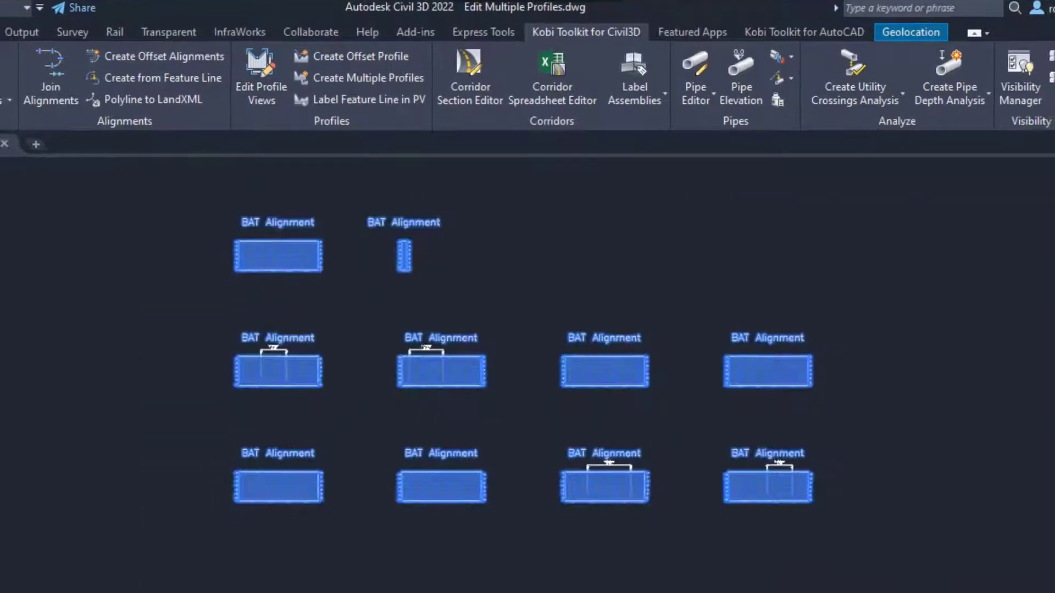
{"action": "key", "text": "Return"}
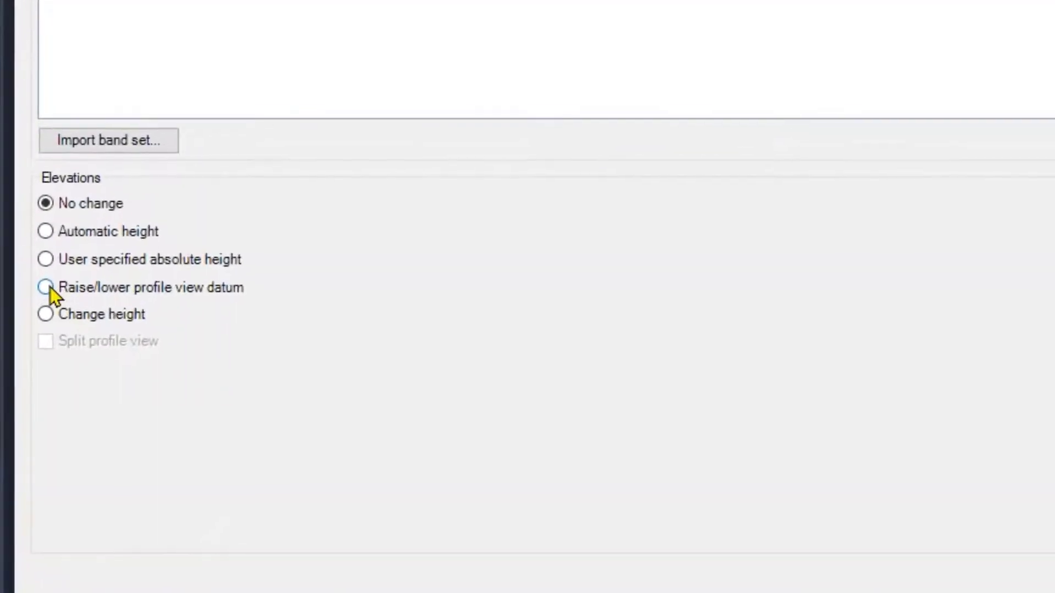
{"action": "left_click", "coordinate": [51, 287]}
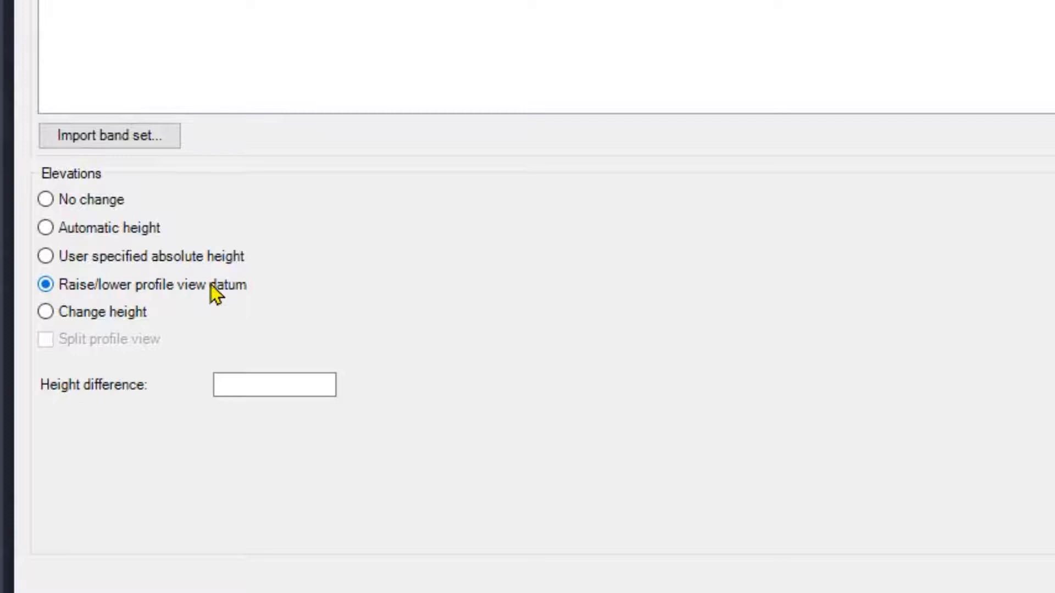
{"action": "left_click", "coordinate": [275, 379]}
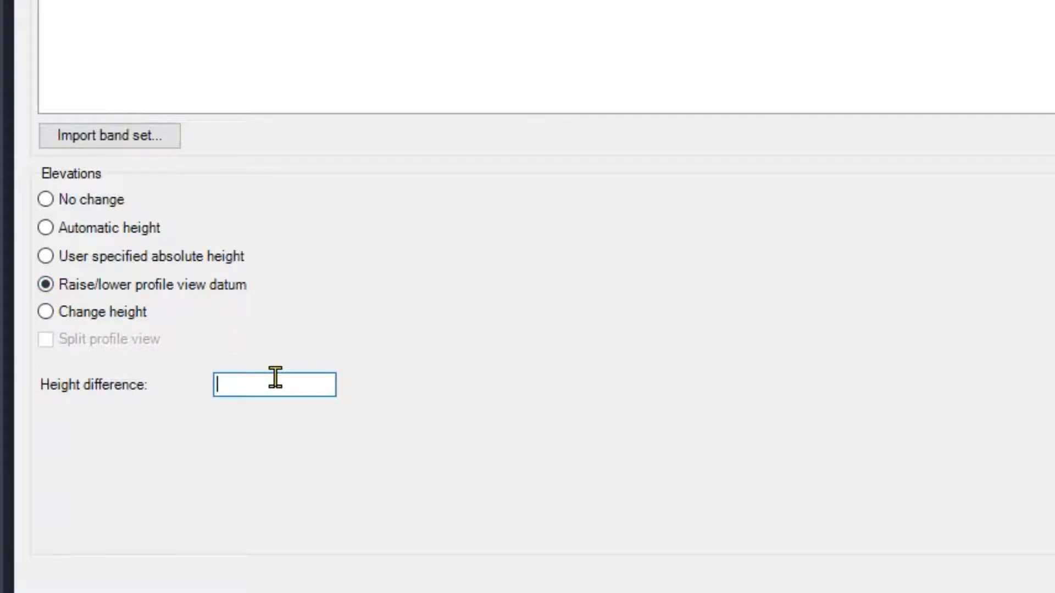
{"action": "type", "text": "50"}
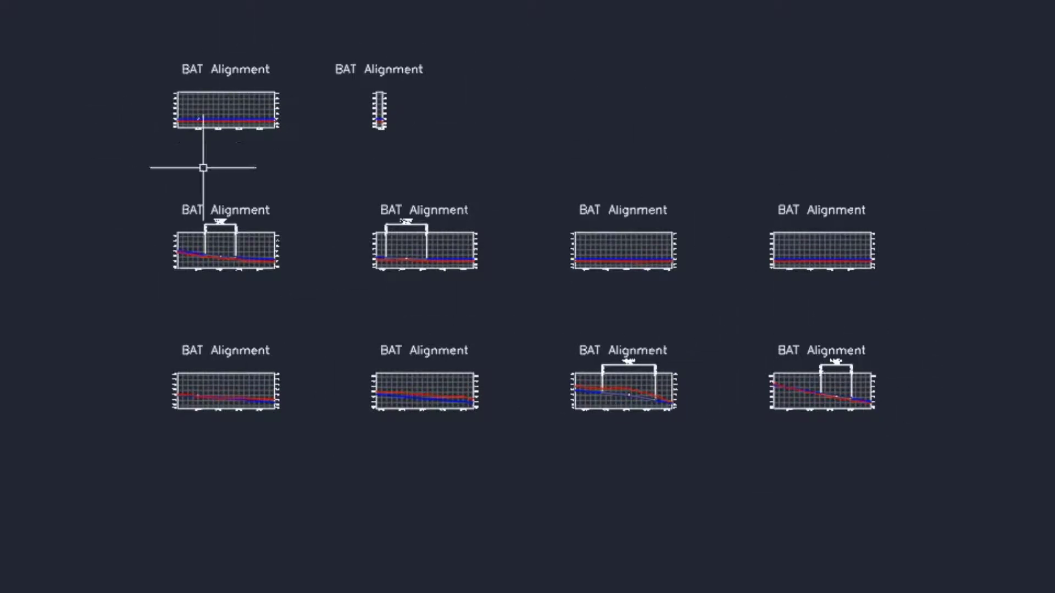
Step: Apply a second raise/lower datum edit with a height difference of 50 to all the profile views
{"action": "left_click", "coordinate": [980, 38]}
{"action": "left_click", "coordinate": [100, 290]}
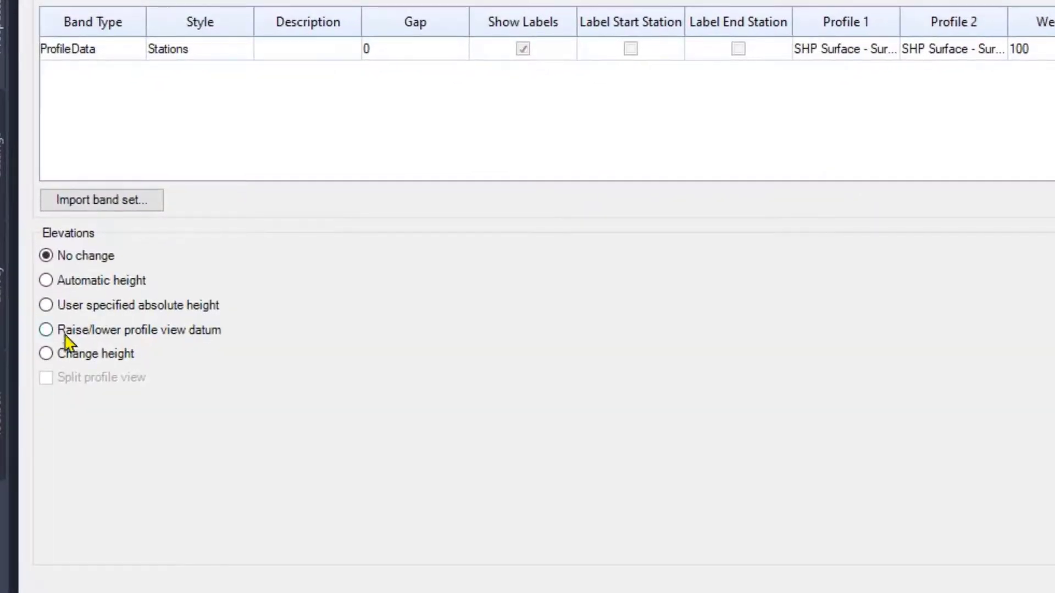
{"action": "left_click", "coordinate": [66, 331]}
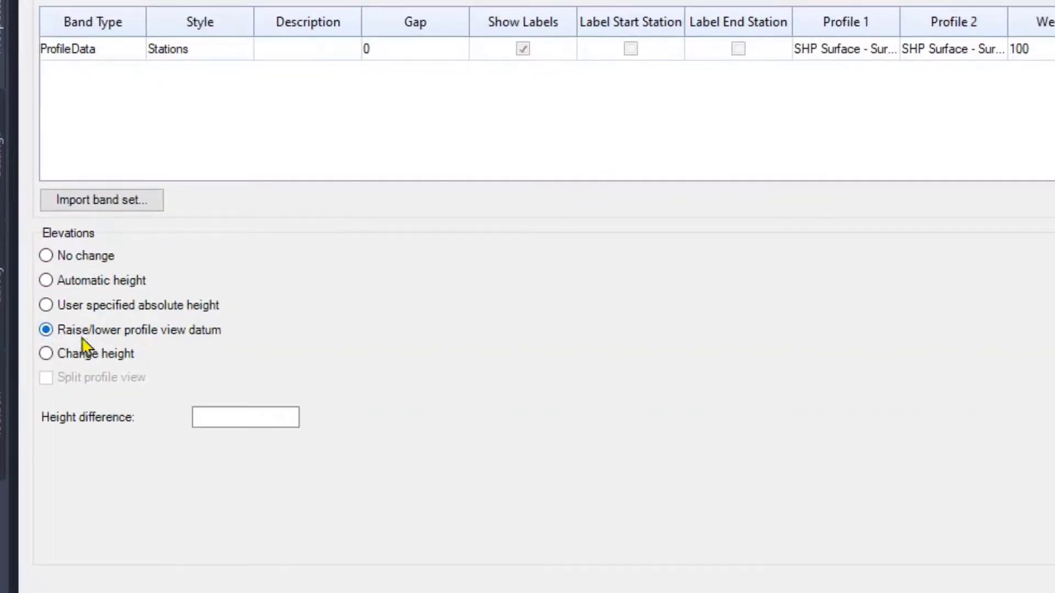
{"action": "left_click", "coordinate": [237, 415]}
{"action": "type", "text": "50"}
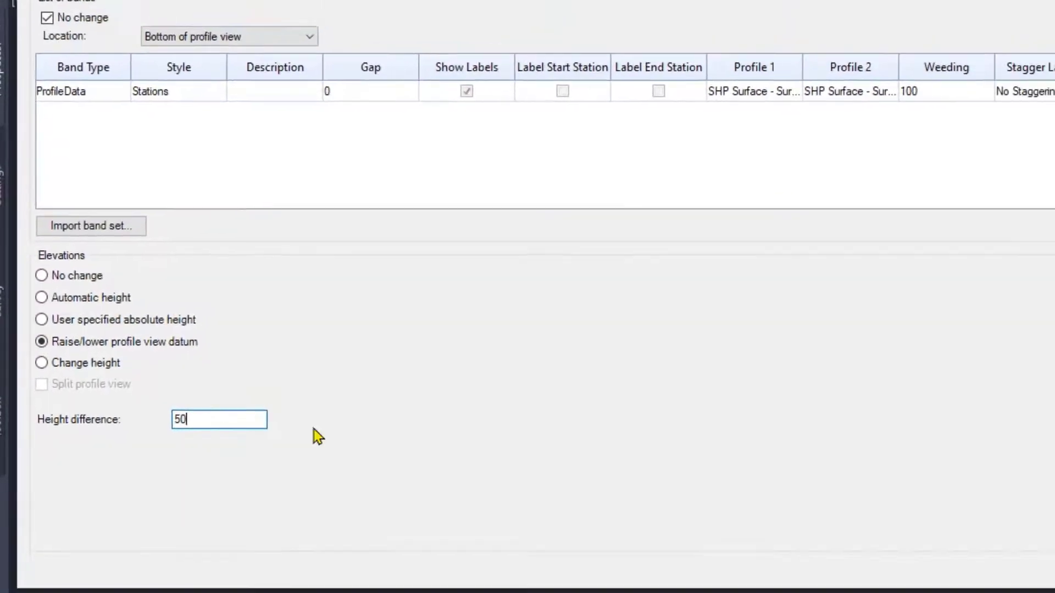
{"action": "left_click", "coordinate": [872, 543]}
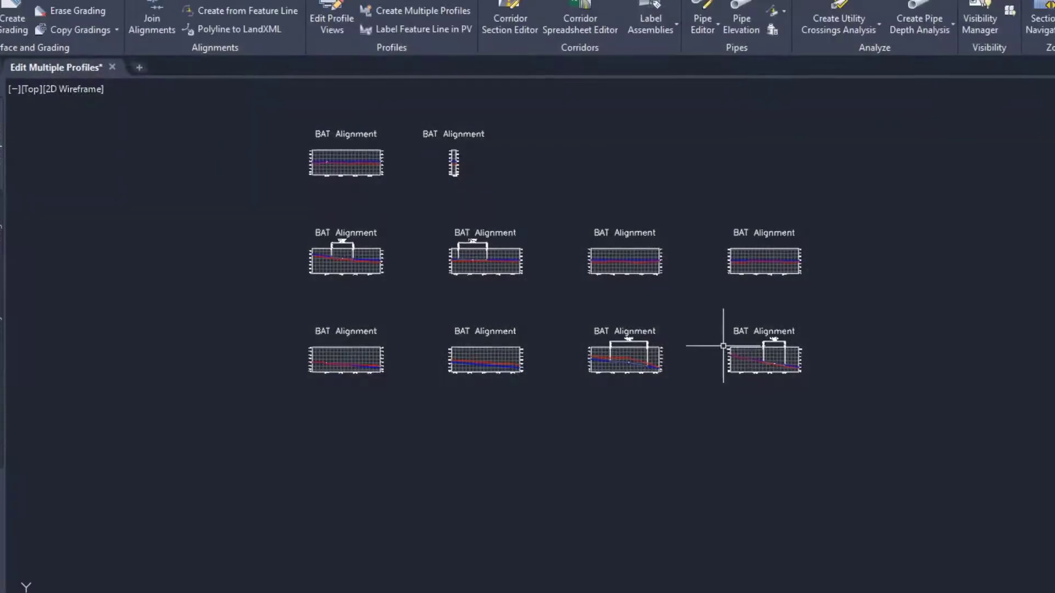